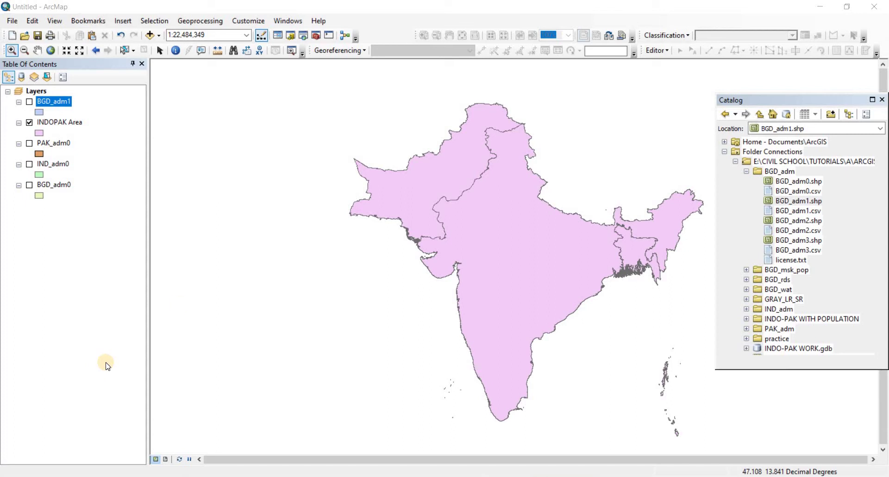
# Switch to the Select Elements tool and select the INDOPAK Area layer in the Table of Contents.
pyautogui.click(158, 51)
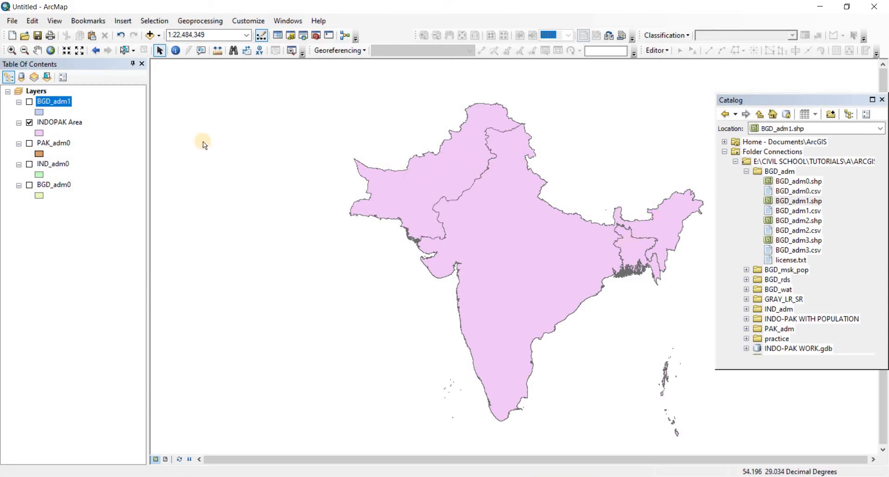
pyautogui.click(92, 122)
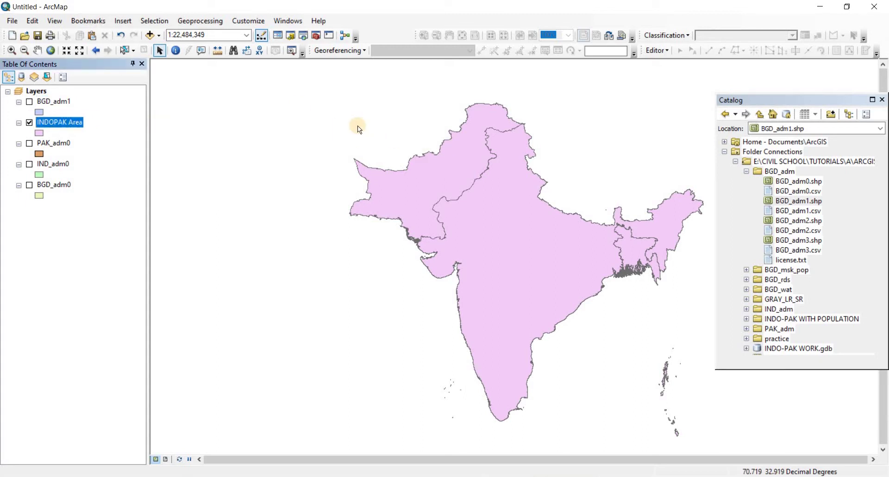
# Launch the Dissolve tool from the Geoprocessing menu and move its window over the map.
pyautogui.click(190, 21)
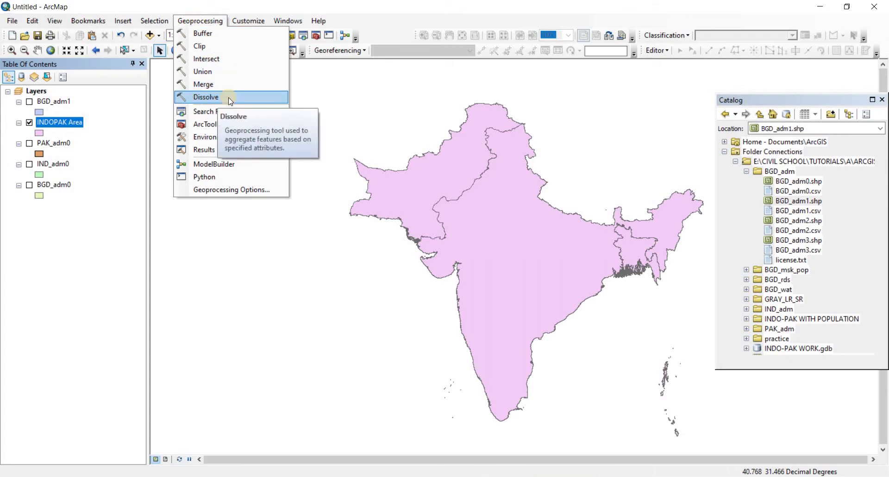
pyautogui.click(228, 98)
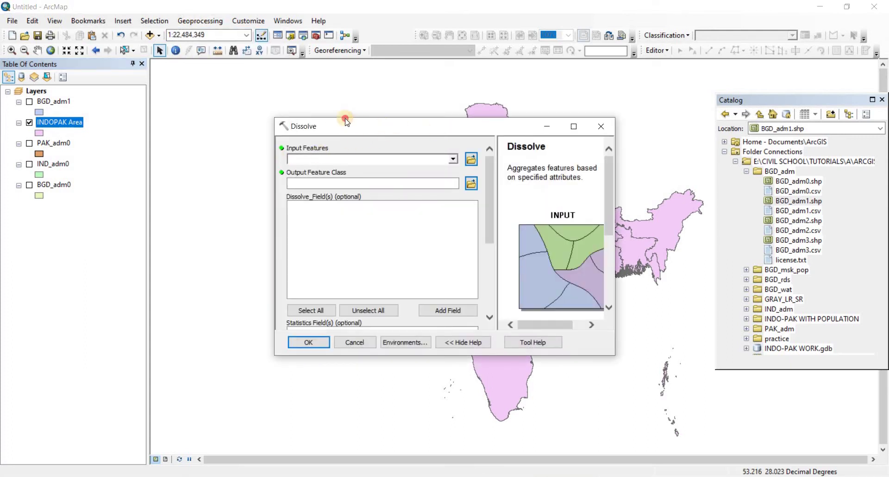
pyautogui.moveTo(344, 120); pyautogui.dragTo(240, 108)
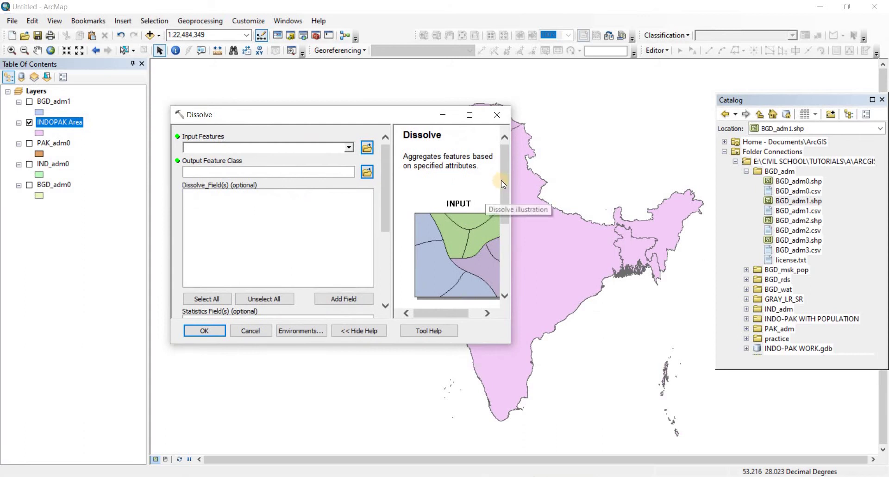
pyautogui.scroll(-3, 500, 264)
pyautogui.scroll(-2, 499, 263)
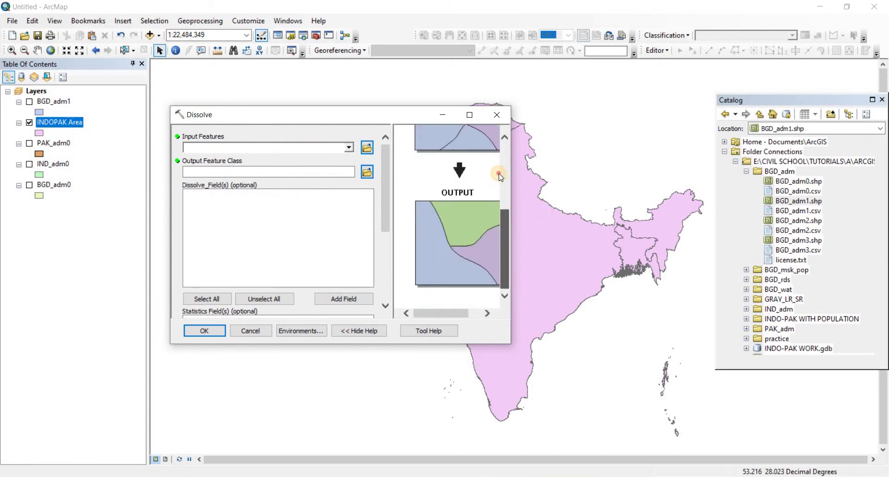
pyautogui.scroll(5, 499, 174)
# Maximize the Dissolve window to read the tool description, then restore it and reposition it left.
pyautogui.click(468, 115)
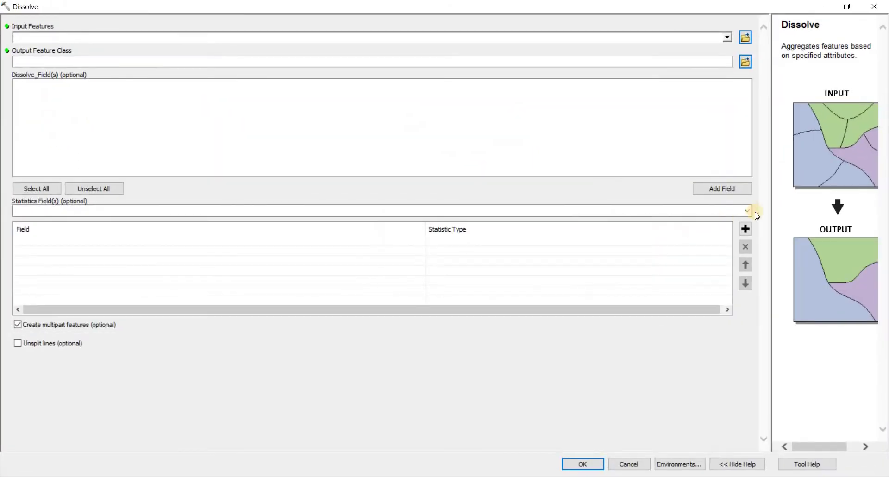
pyautogui.click(829, 447)
pyautogui.moveTo(829, 447); pyautogui.dragTo(797, 446)
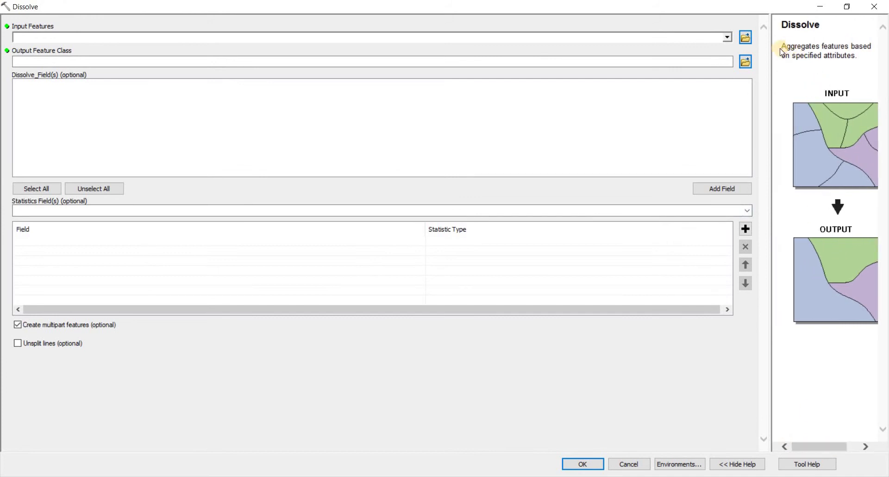
pyautogui.moveTo(782, 51); pyautogui.dragTo(861, 58)
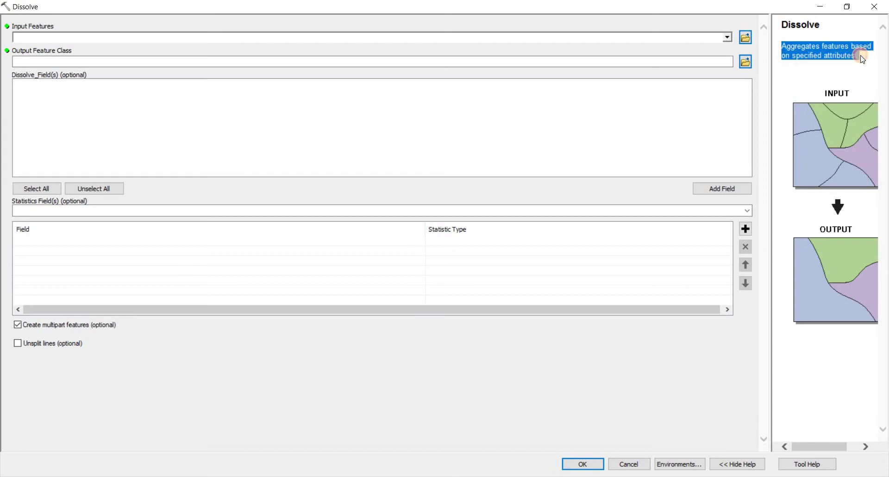
pyautogui.click(851, 8)
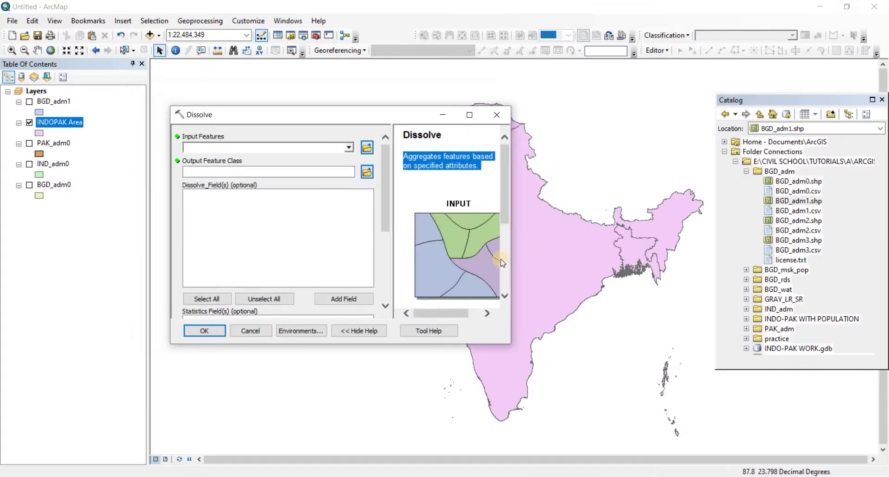
pyautogui.moveTo(444, 312); pyautogui.dragTo(447, 250)
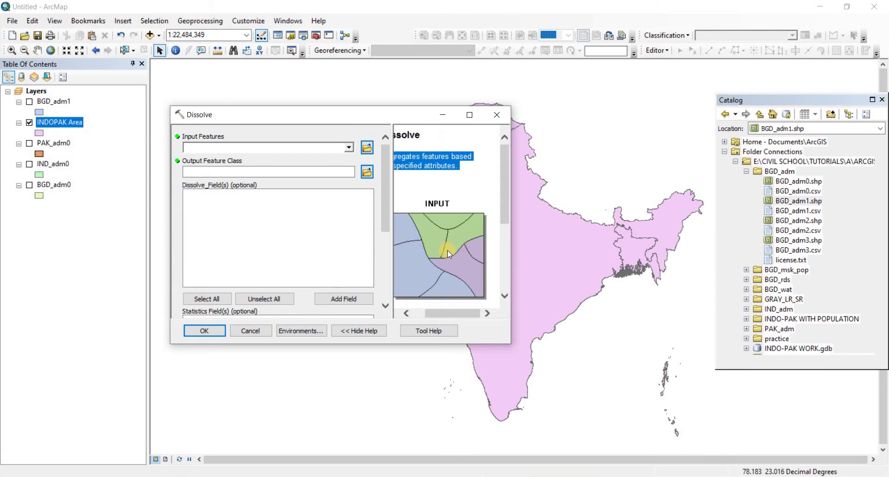
pyautogui.scroll(-3, 447, 250)
pyautogui.moveTo(441, 315); pyautogui.dragTo(429, 315)
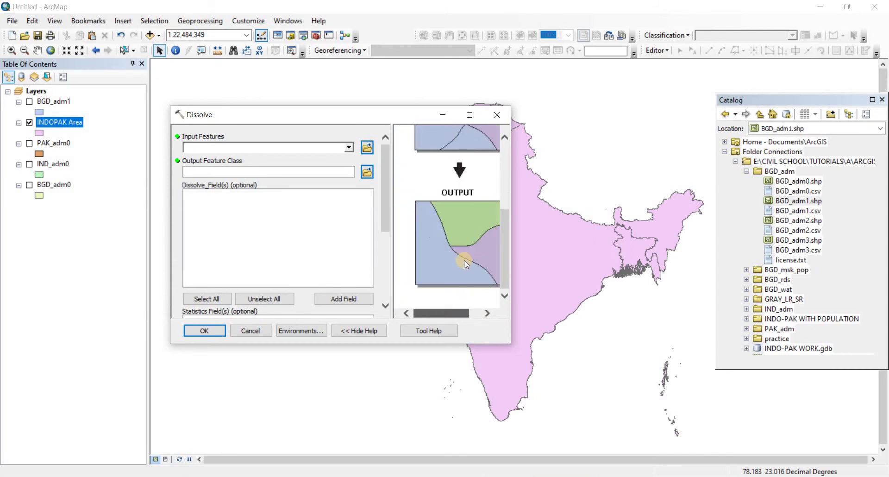
pyautogui.scroll(5, 464, 260)
pyautogui.moveTo(343, 116); pyautogui.dragTo(234, 106)
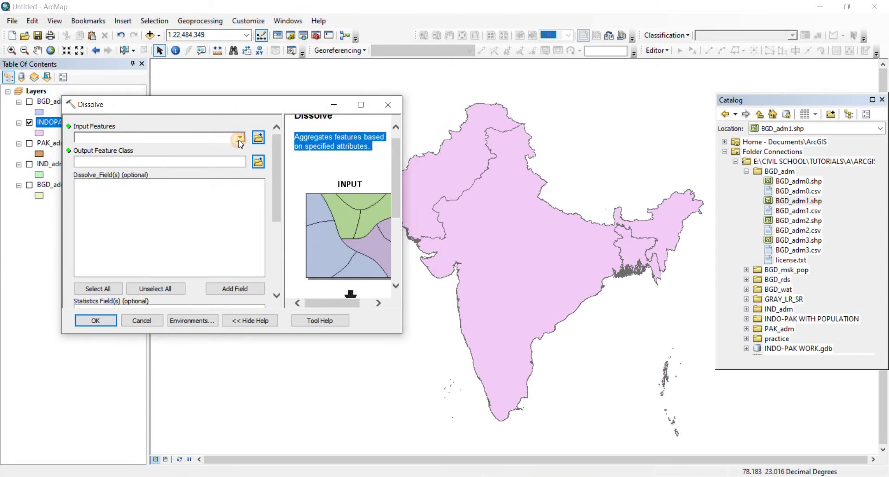
# Dissolve INDOPAK Area into a new output feature class named 'IndoPAk dissolved'.
pyautogui.click(239, 139)
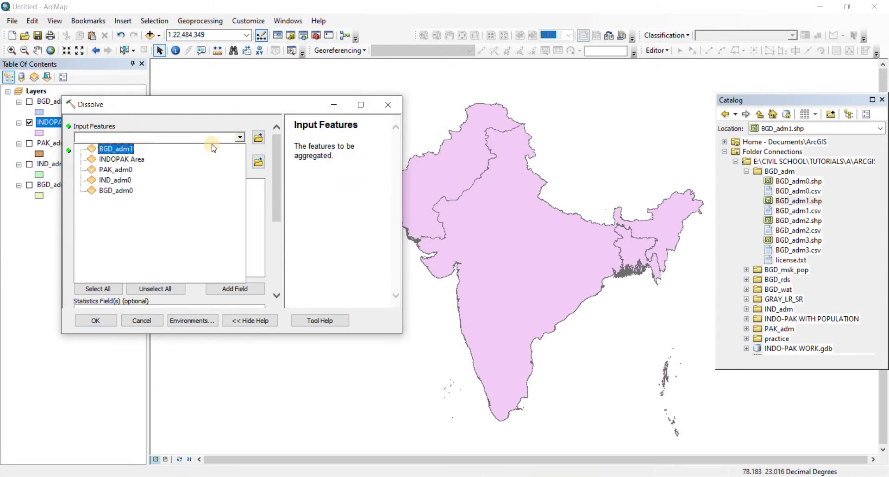
pyautogui.click(123, 159)
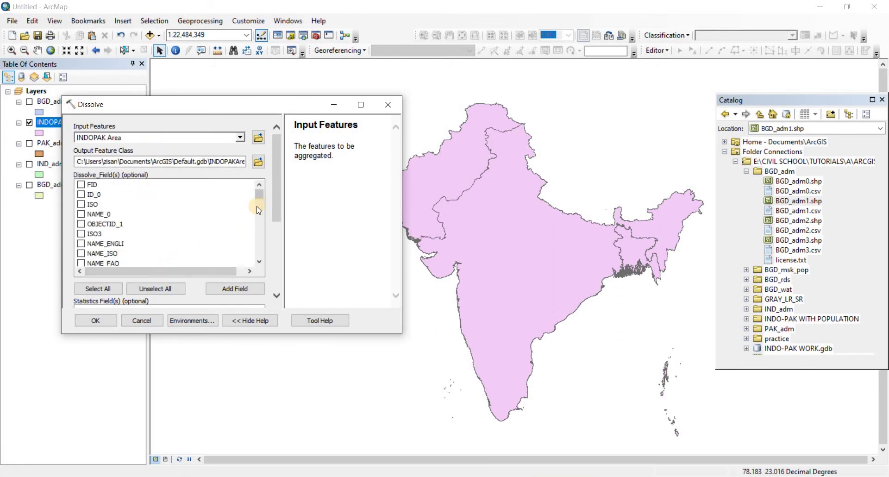
pyautogui.click(257, 163)
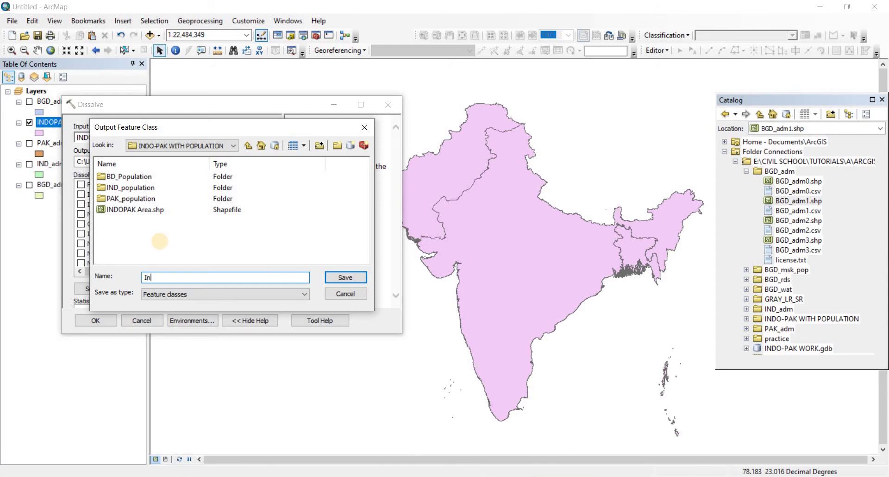
pyautogui.write('IndoPAk dissolved')
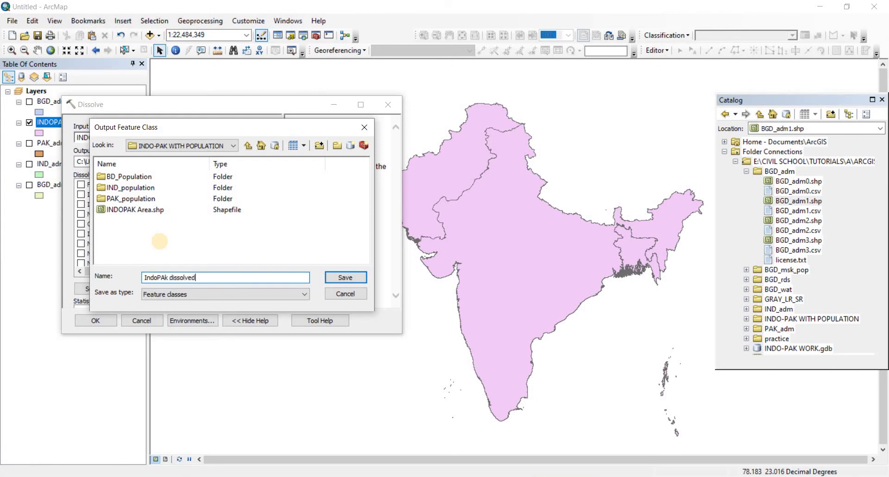
pyautogui.click(335, 278)
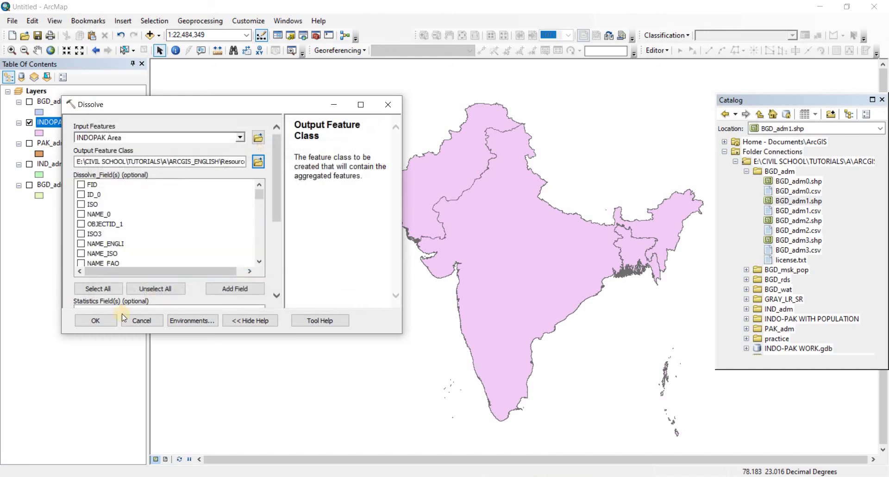
pyautogui.click(105, 321)
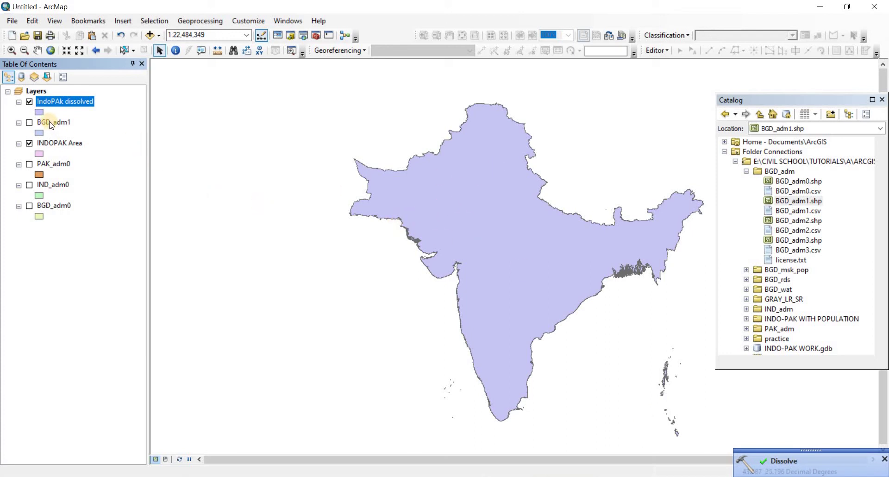
# Turn off the IndoPAk dissolved layer so INDOPAK Area's internal country borders show.
pyautogui.click(29, 102)
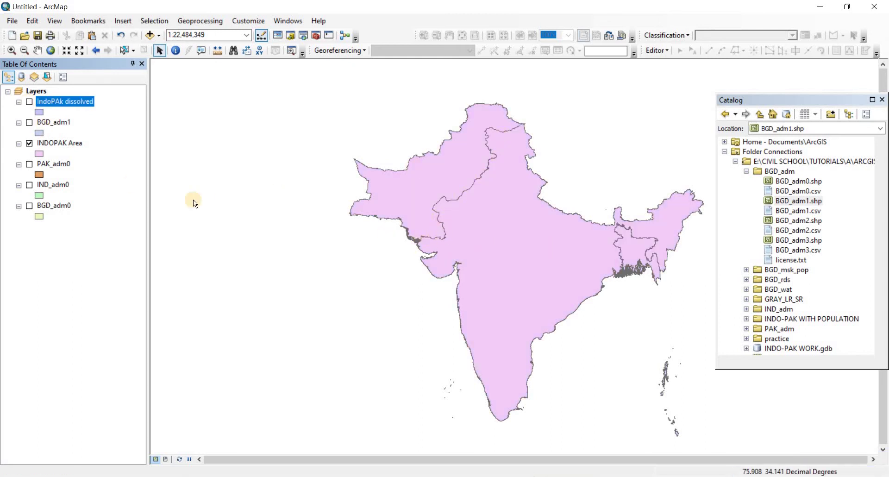
# Open INDOPAK Area's attribute table to review its three country records, then close it.
pyautogui.rightClick(66, 144)
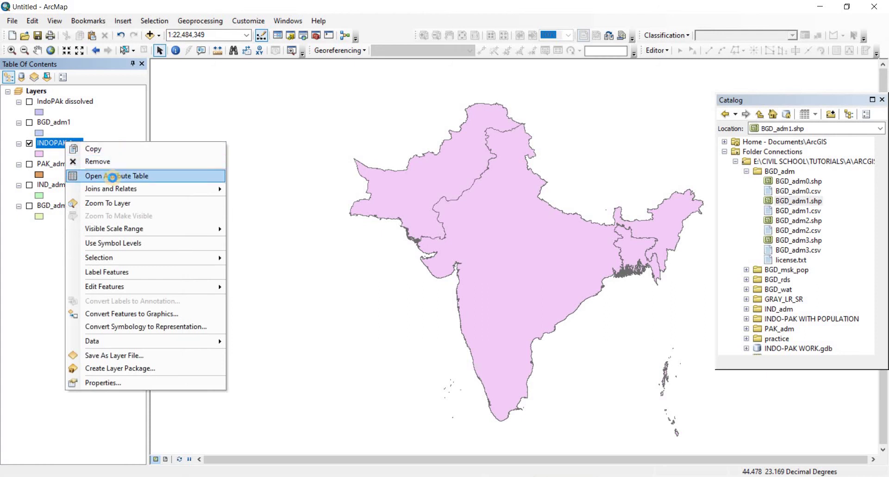
pyautogui.click(119, 176)
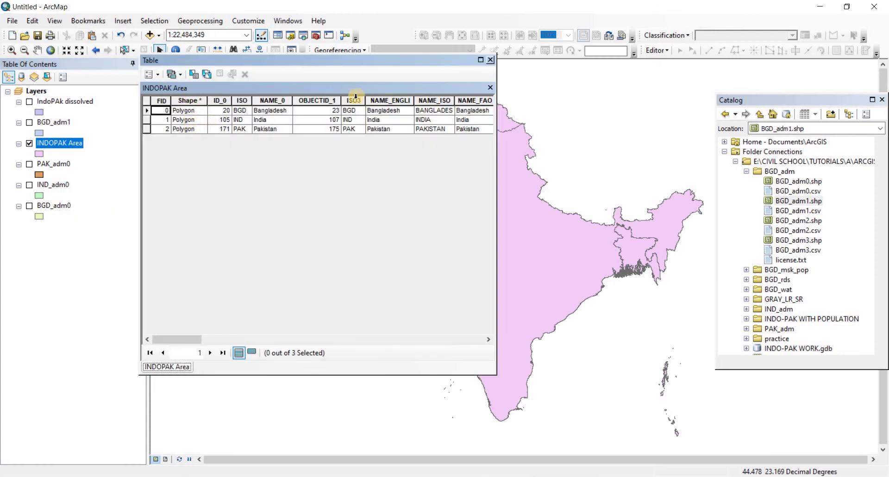
pyautogui.click(489, 61)
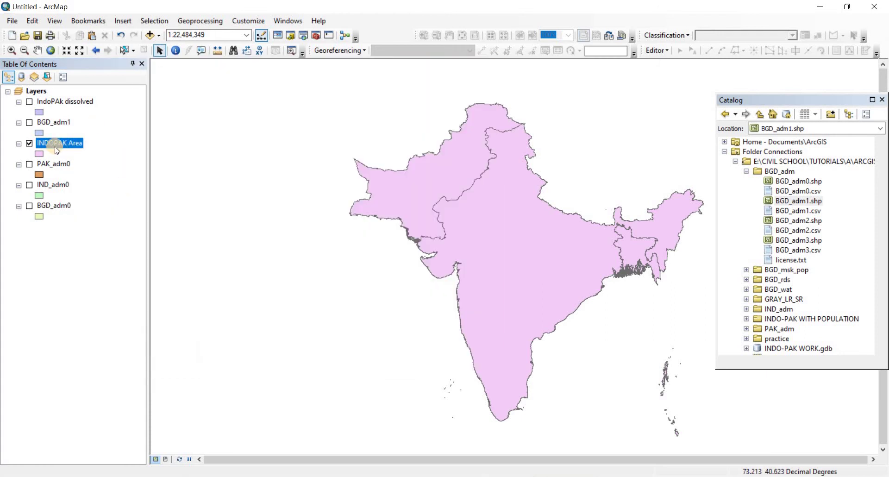
# Hide INDOPAK Area and show only IndoPAk dissolved, adjusting the map view.
pyautogui.click(29, 143)
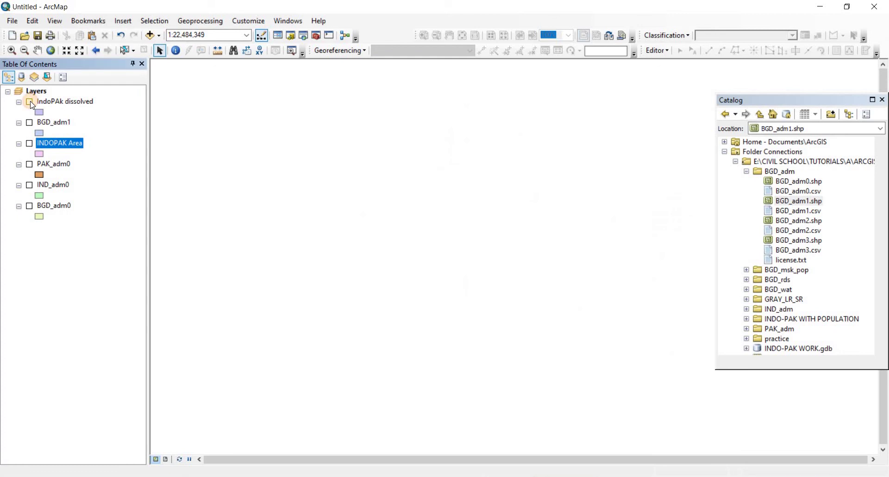
pyautogui.click(30, 102)
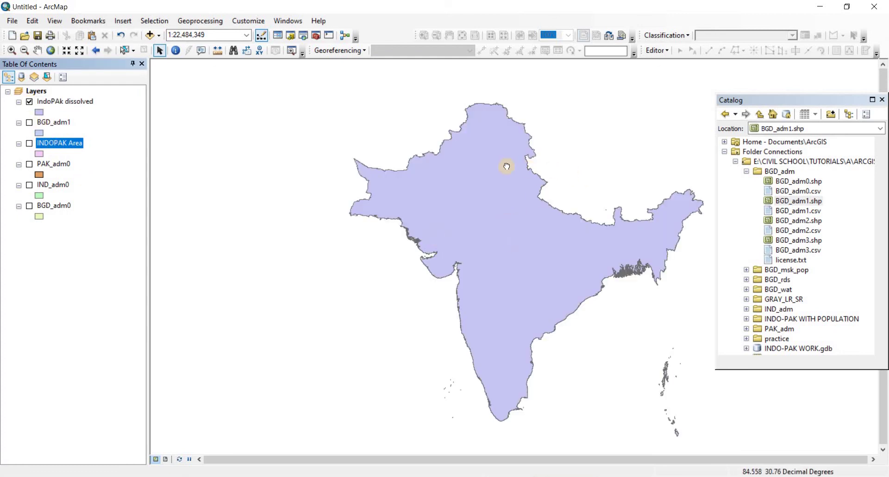
pyautogui.moveTo(506, 167); pyautogui.dragTo(500, 165)
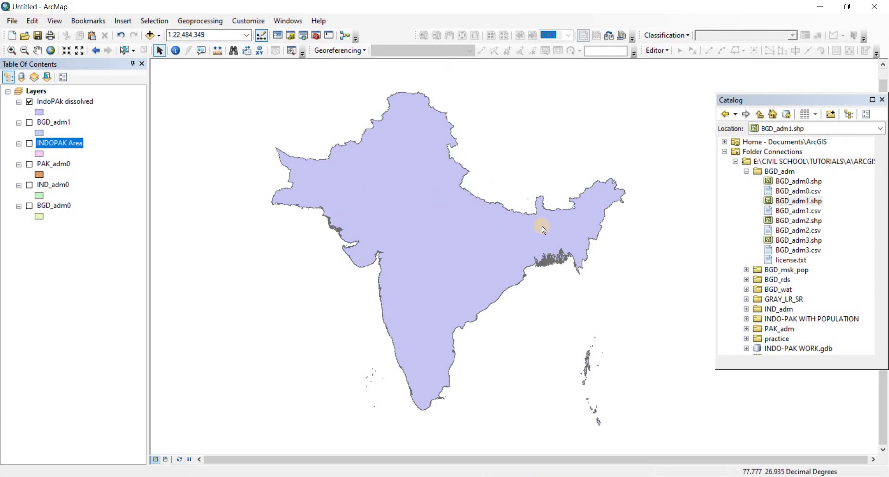
pyautogui.scroll(-2, 542, 226)
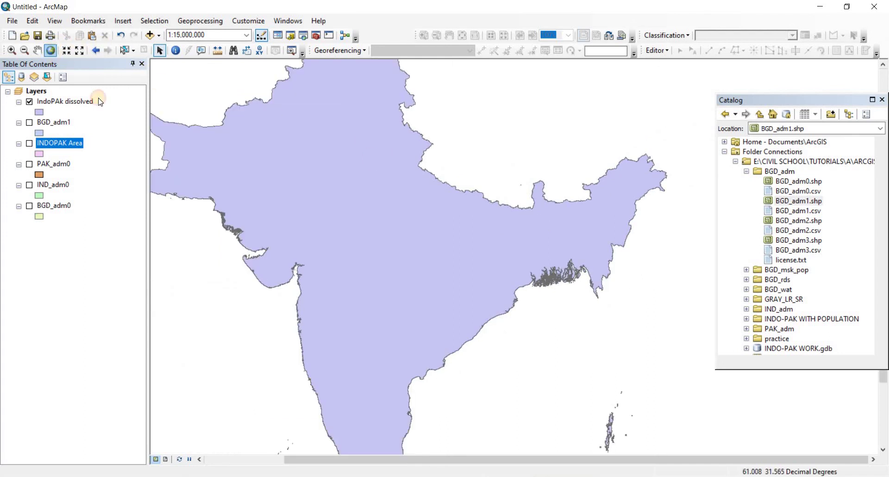
# Open the IndoPAk dissolved attribute table to see its single merged polygon record.
pyautogui.click(66, 102)
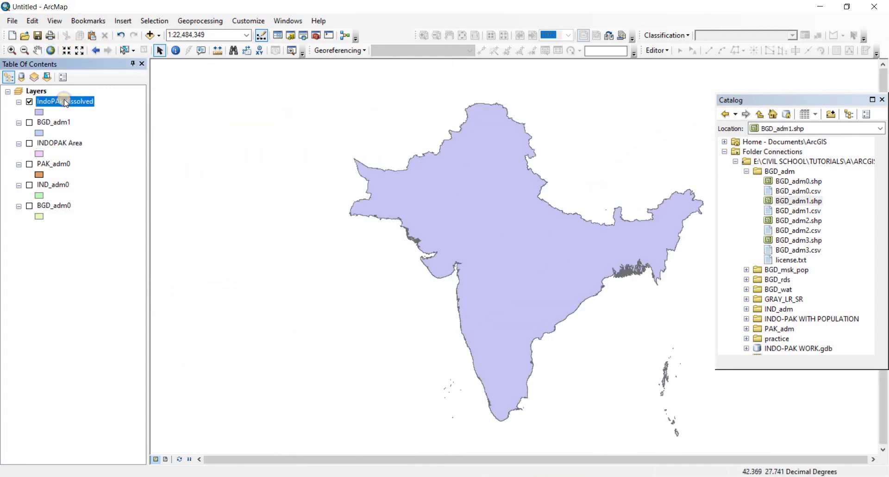
pyautogui.rightClick(65, 103)
pyautogui.click(93, 133)
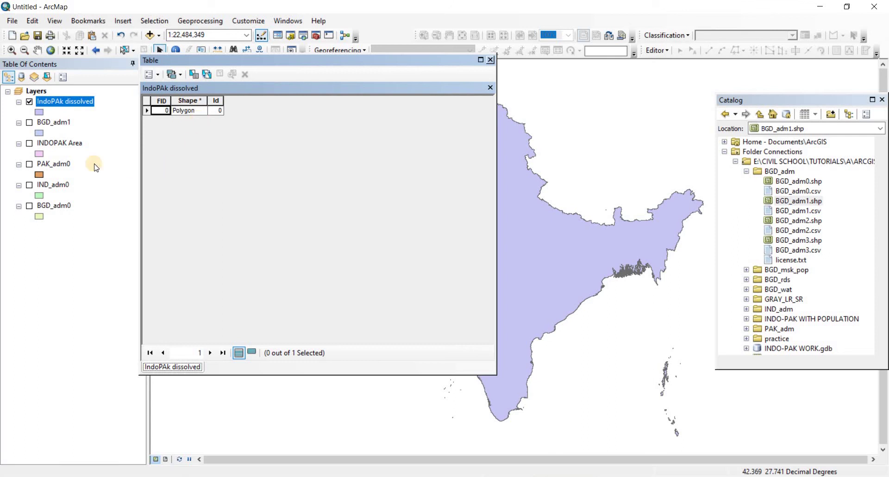
pyautogui.click(63, 147)
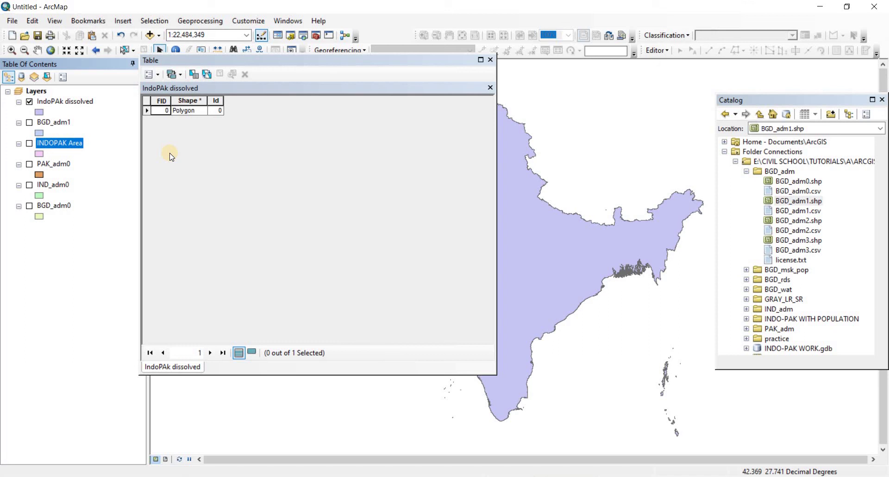
pyautogui.click(74, 101)
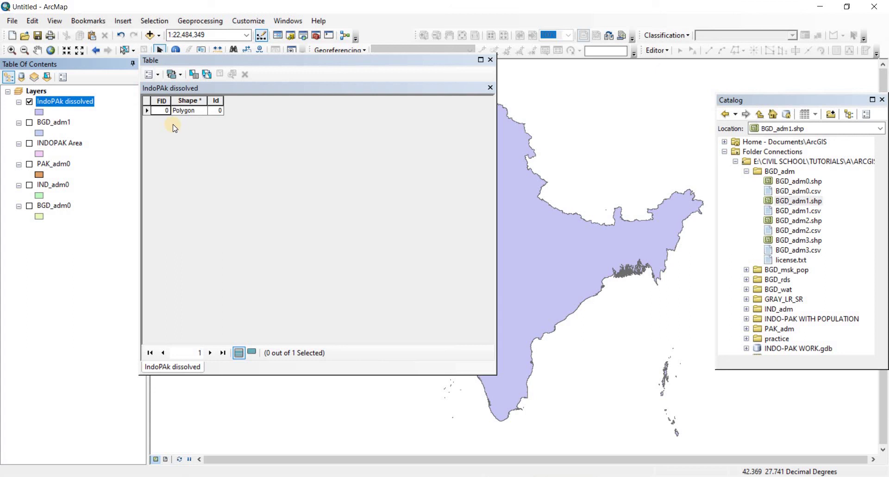
# Close the attribute table, remove IndoPAk dissolved from the map, and re-enable INDOPAK Area.
pyautogui.click(490, 59)
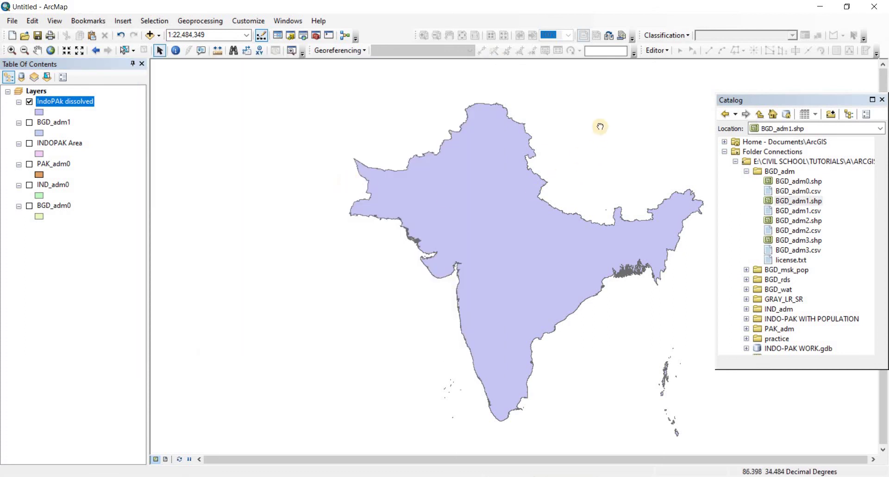
pyautogui.moveTo(600, 126); pyautogui.dragTo(485, 114)
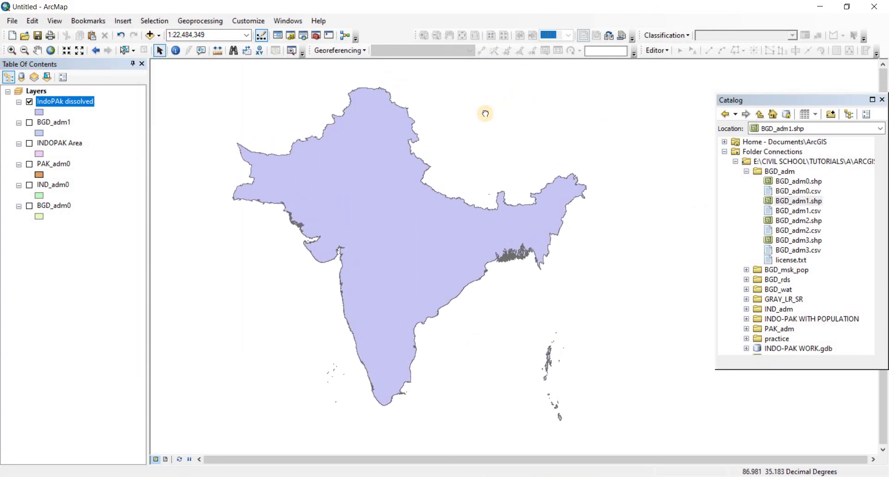
pyautogui.rightClick(58, 101)
pyautogui.click(88, 122)
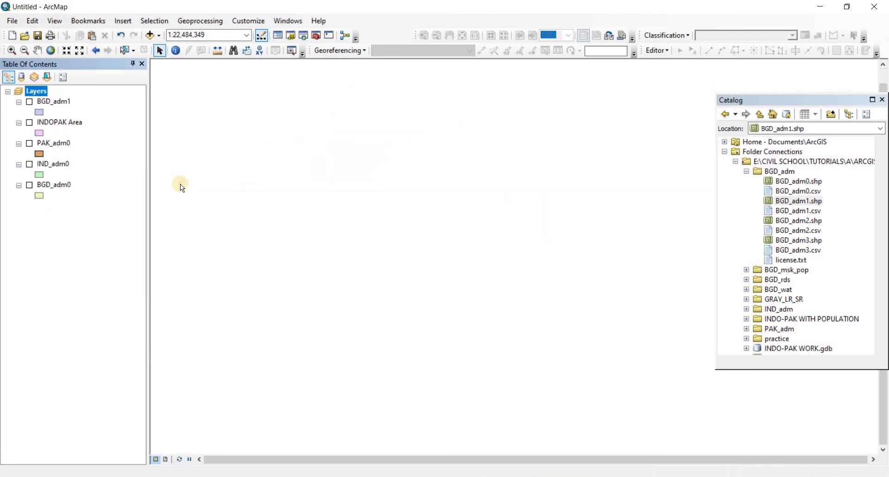
pyautogui.click(29, 122)
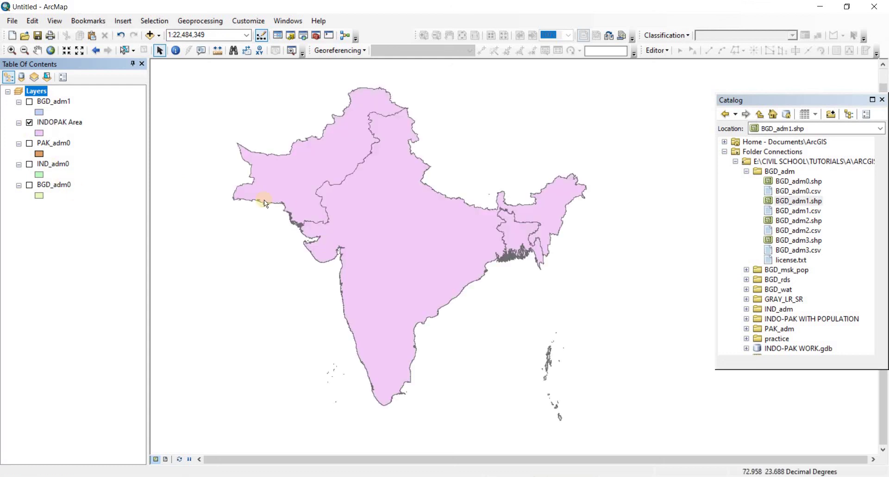
pyautogui.moveTo(249, 228); pyautogui.dragTo(269, 224)
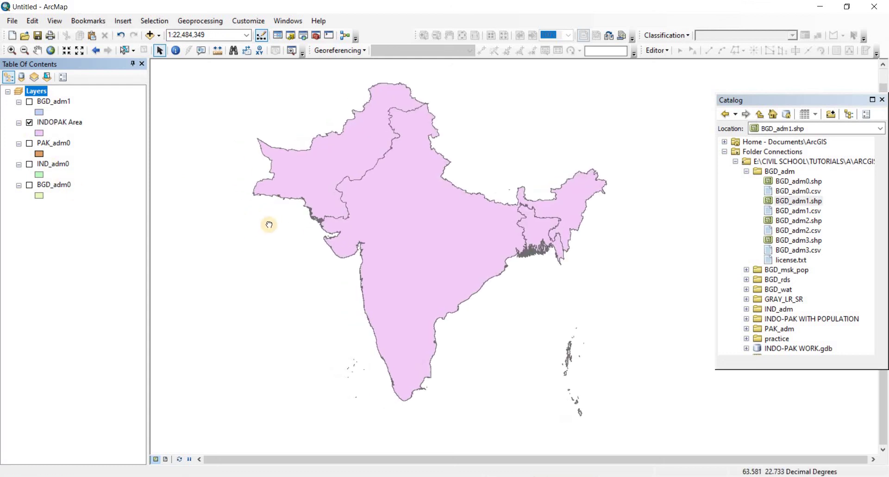